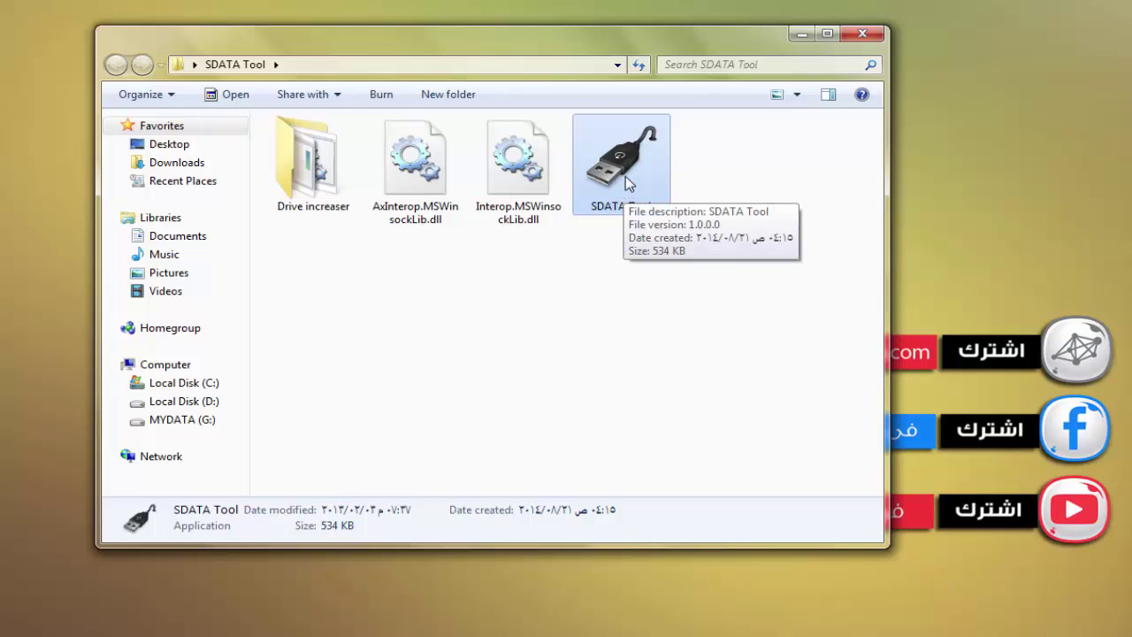
Check the capacity of the MYDATA (G:) drive in the computer's drive overview and return to the SDATA Tool folder
{"action": "left_click", "coordinate": [162, 373]}
{"action": "left_click", "coordinate": [298, 220]}
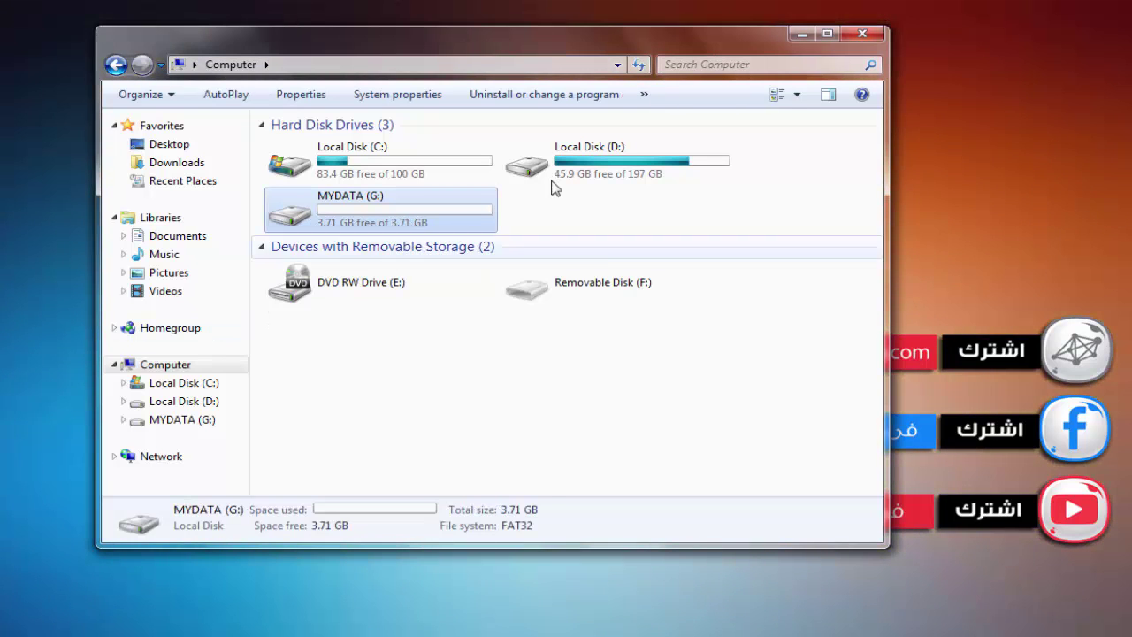
{"action": "left_click", "coordinate": [115, 67]}
Run the SDATA Tool application as administrator and move its window to the middle of the screen
{"action": "right_click", "coordinate": [604, 167]}
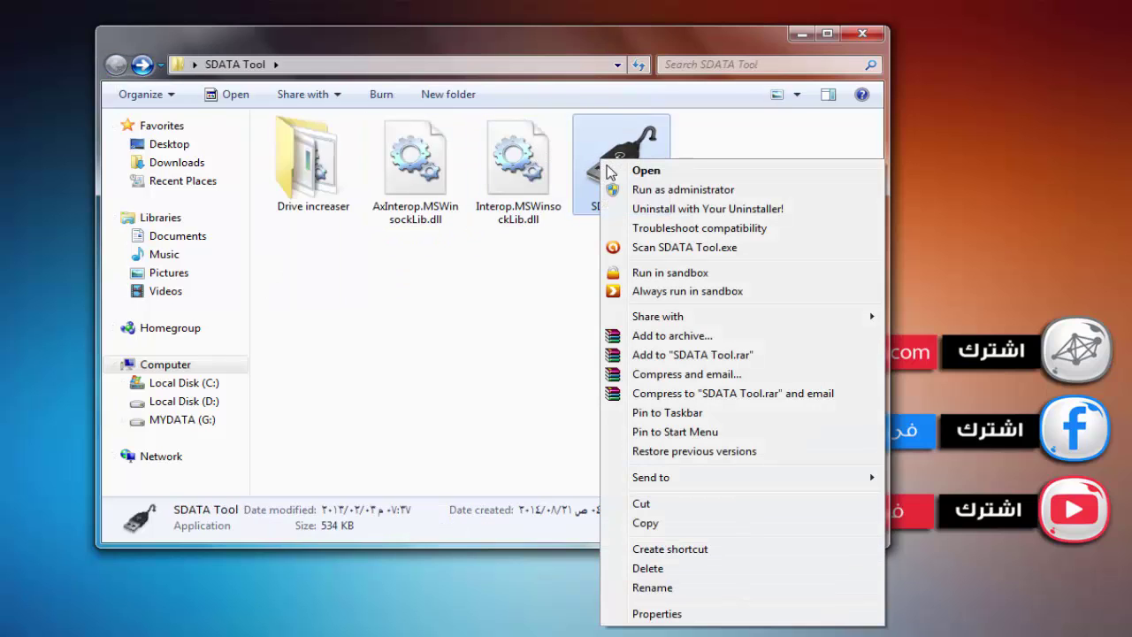
{"action": "left_click", "coordinate": [694, 190]}
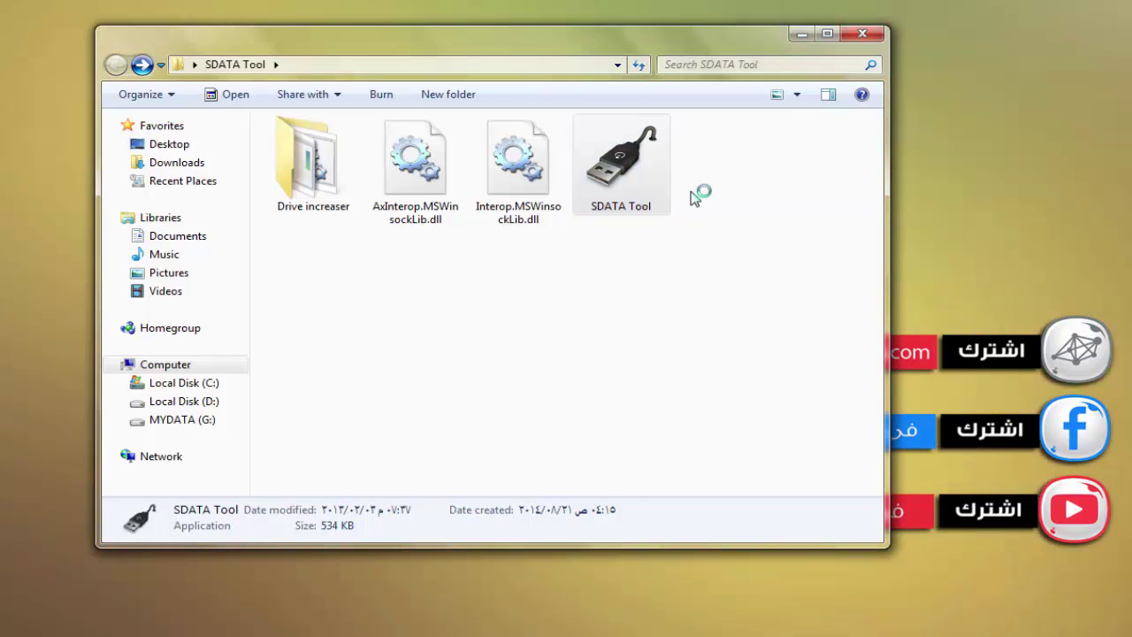
{"action": "left_click_drag", "start_coordinate": [159, 98], "coordinate": [575, 214]}
Keep MYDATA as the data name, choose G:\ as the data to compress, and set the compression target to 8 GBytes
{"action": "left_click", "coordinate": [442, 303]}
{"action": "double_click", "coordinate": [442, 304]}
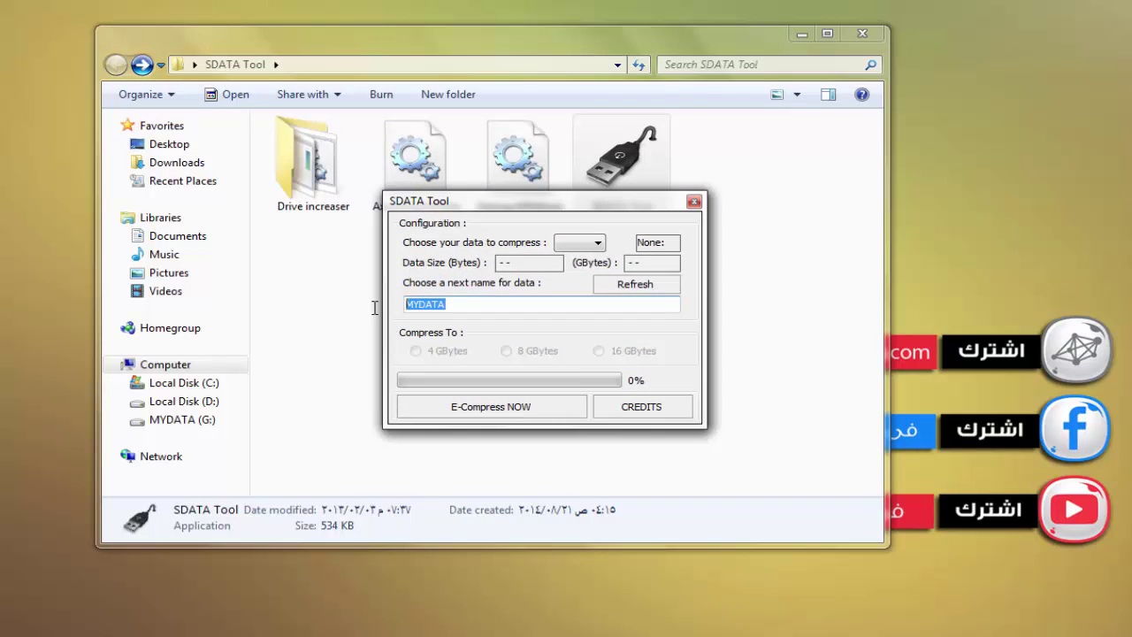
{"action": "left_click", "coordinate": [442, 307]}
{"action": "double_click", "coordinate": [451, 304]}
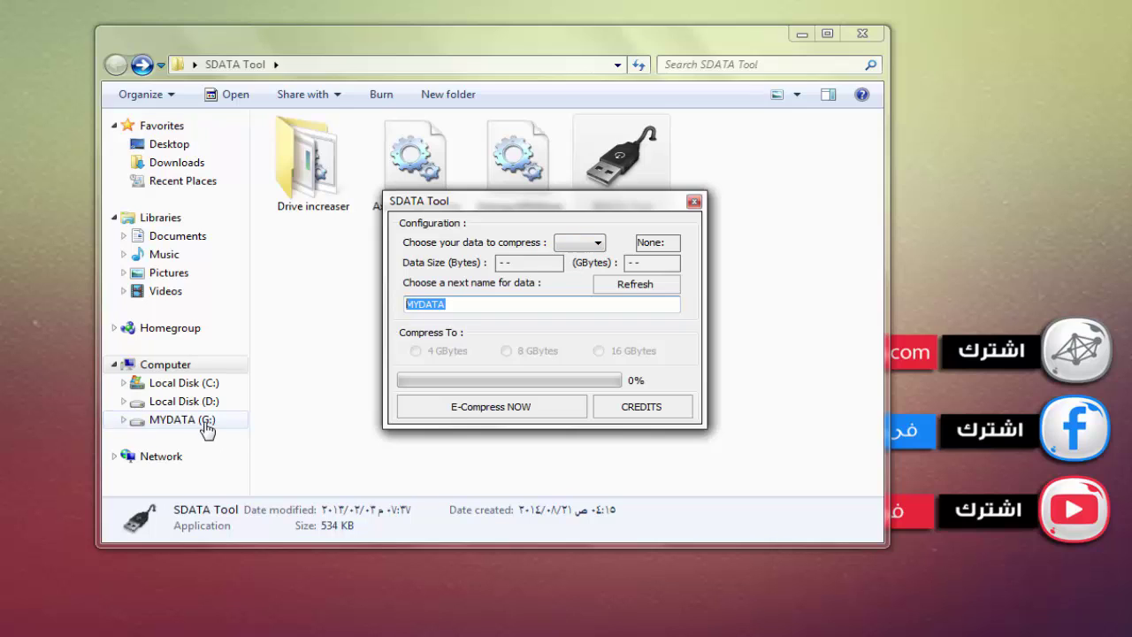
{"action": "left_click", "coordinate": [584, 243]}
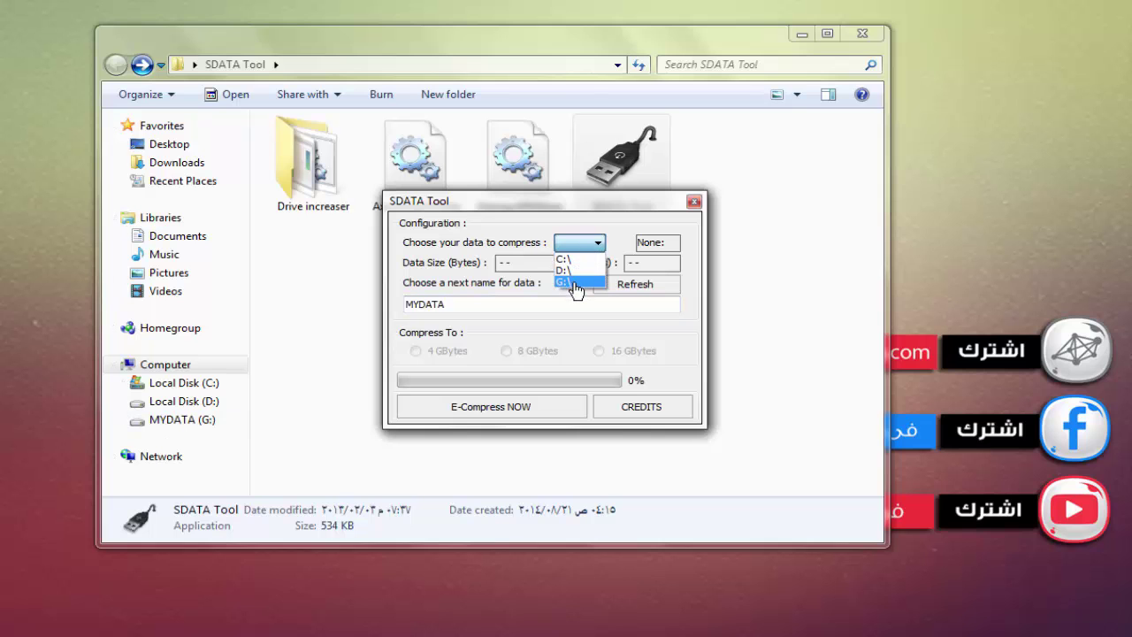
{"action": "left_click", "coordinate": [571, 281]}
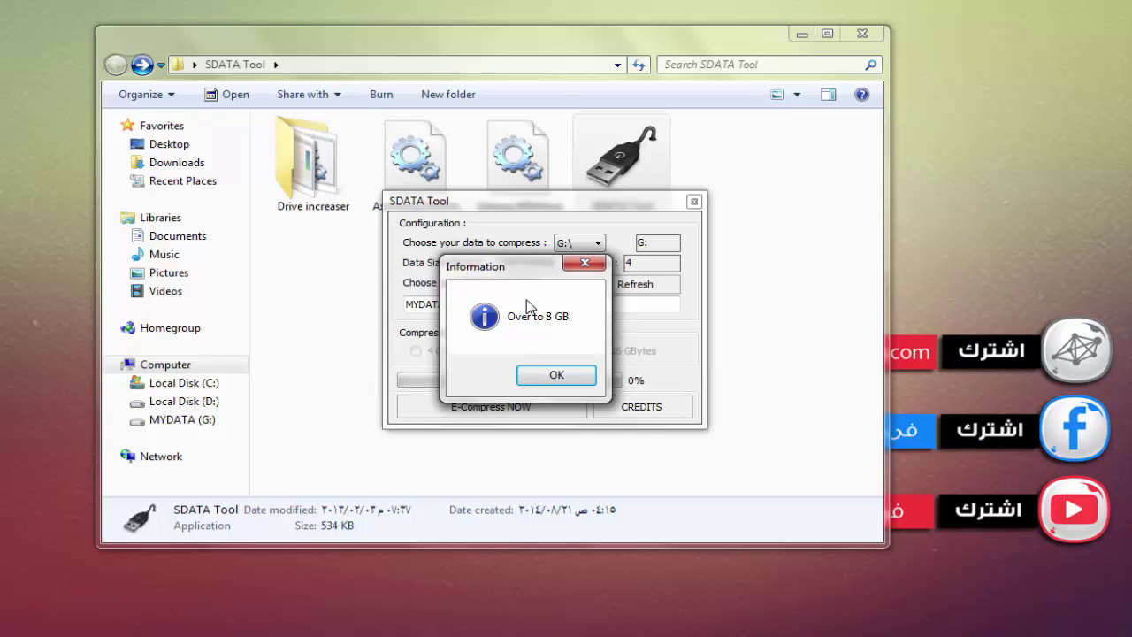
{"action": "left_click", "coordinate": [548, 376]}
{"action": "left_click", "coordinate": [506, 351]}
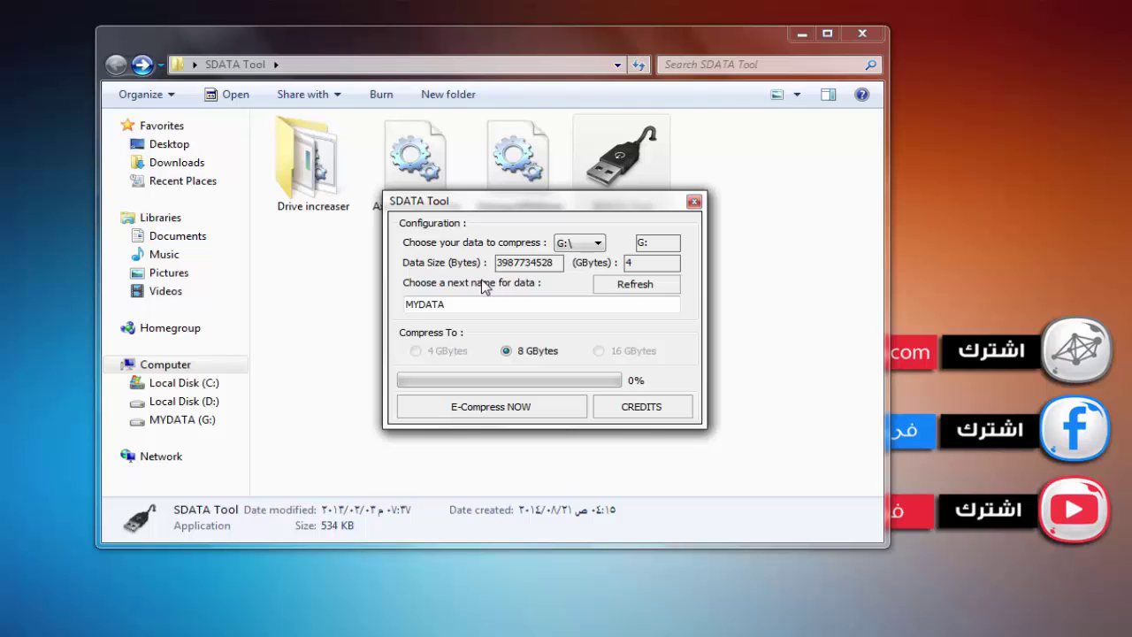
Run the E-Compress operation on drive G:, acknowledge its completion and close SDATA Tool
{"action": "left_click", "coordinate": [502, 414]}
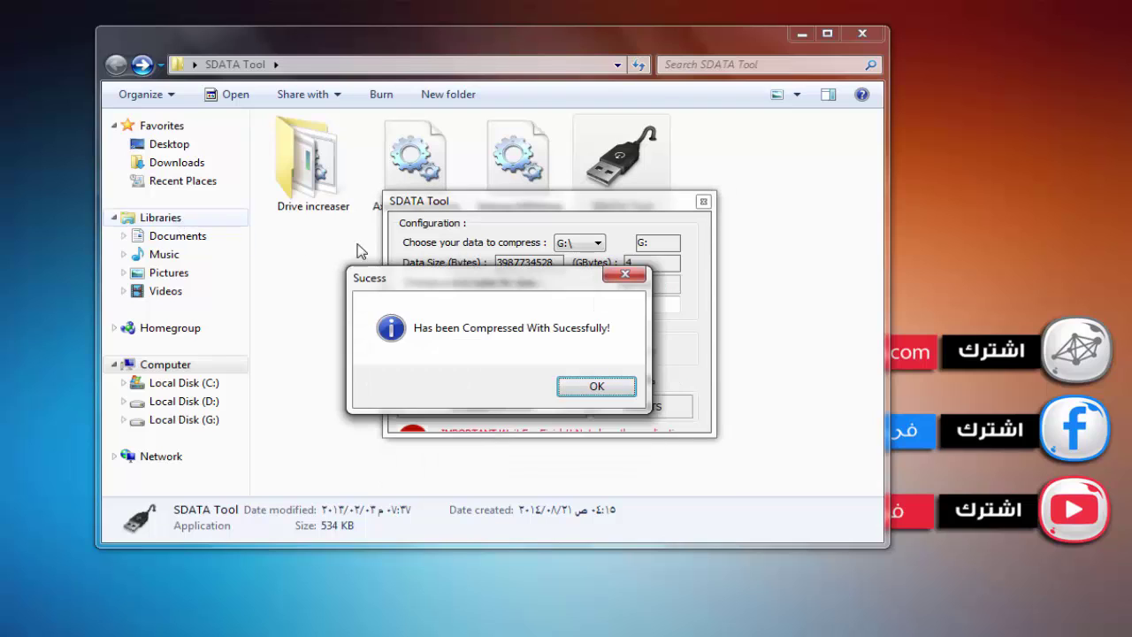
{"action": "left_click_drag", "start_coordinate": [450, 286], "coordinate": [466, 289]}
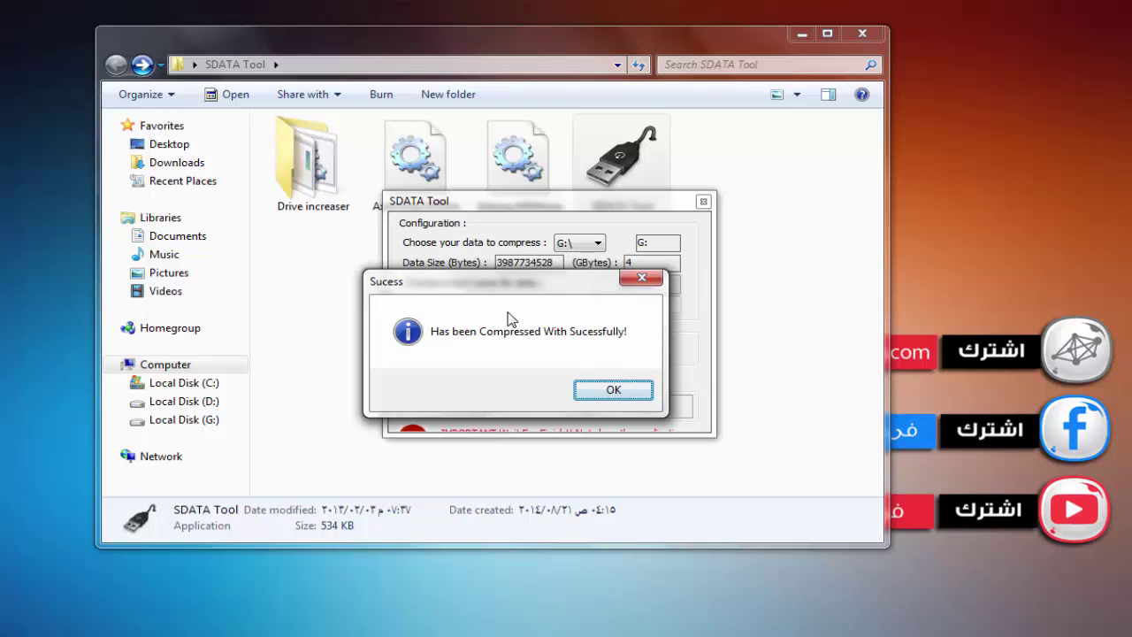
{"action": "left_click", "coordinate": [610, 389]}
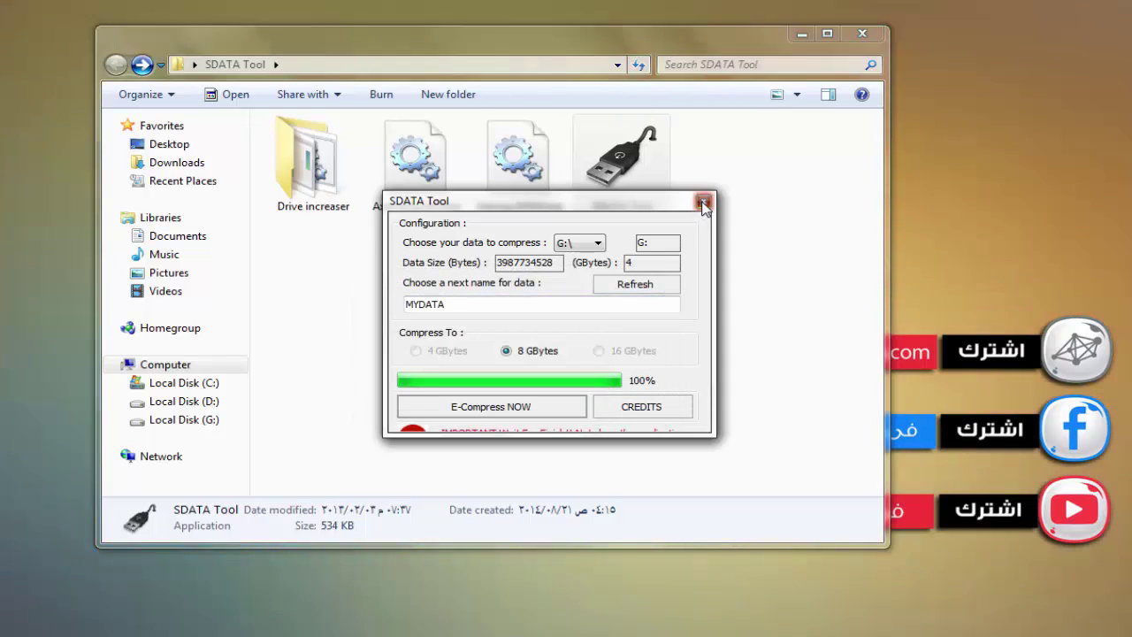
{"action": "left_click", "coordinate": [703, 203]}
Examine the capacity and free space of the MYDATA (G:) drive in its properties
{"action": "left_click", "coordinate": [165, 366]}
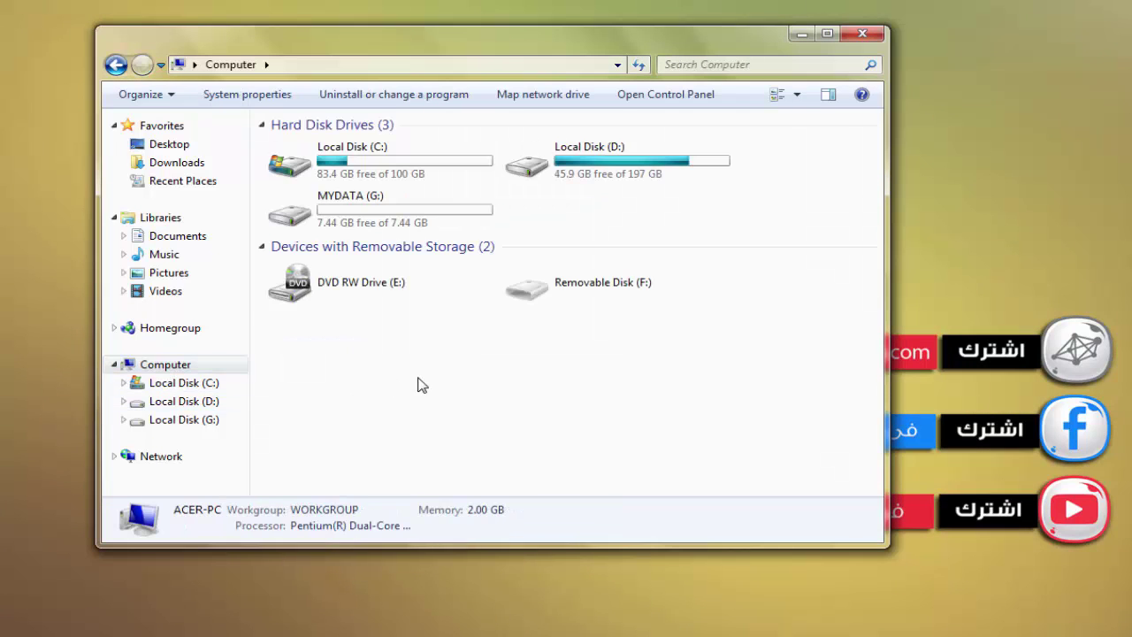
{"action": "left_click", "coordinate": [386, 223]}
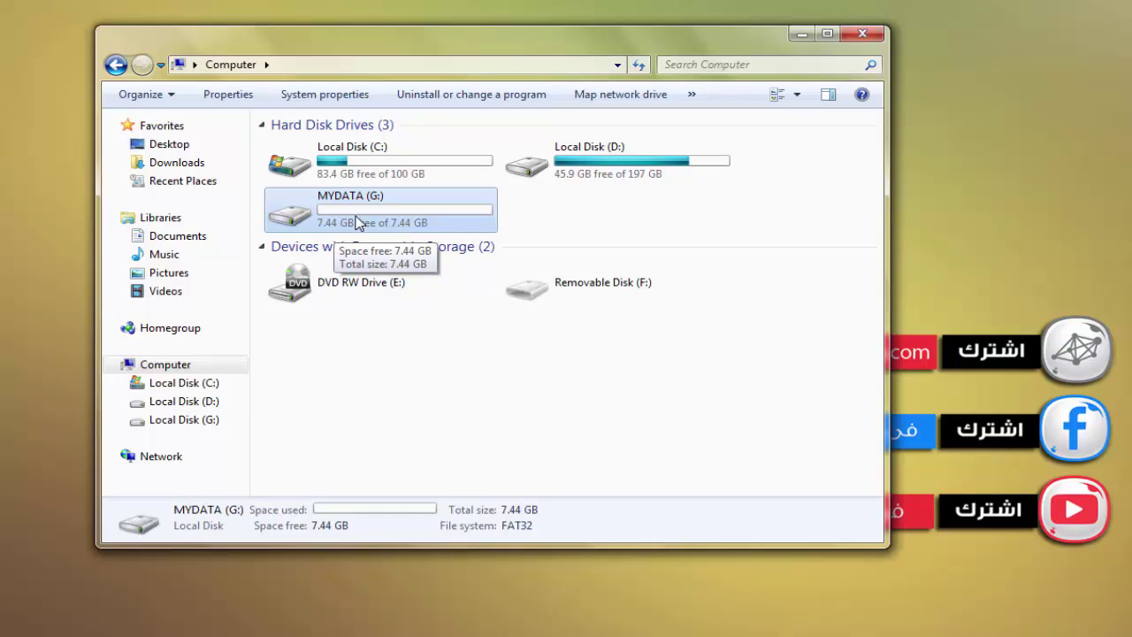
{"action": "right_click", "coordinate": [357, 212]}
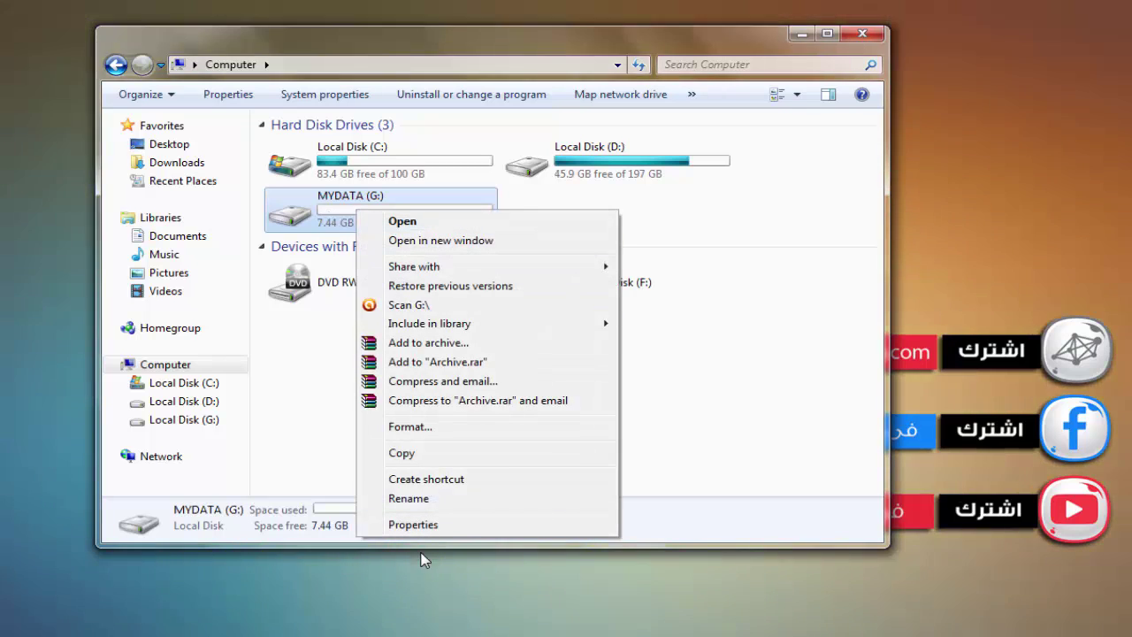
{"action": "left_click", "coordinate": [422, 528]}
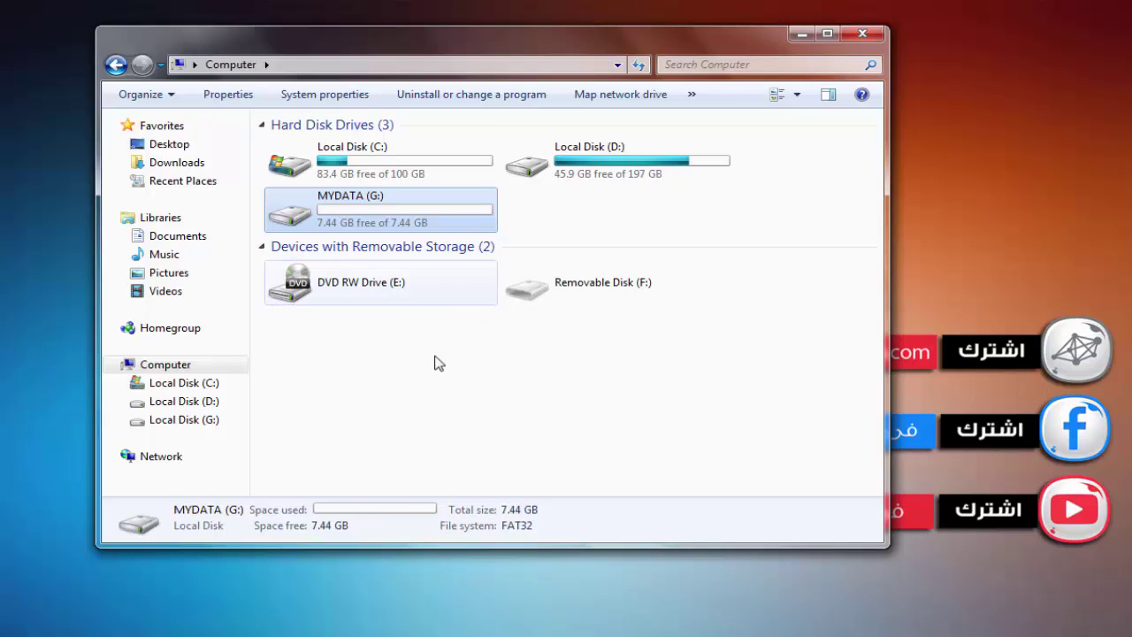
{"action": "left_click_drag", "start_coordinate": [503, 210], "coordinate": [472, 108]}
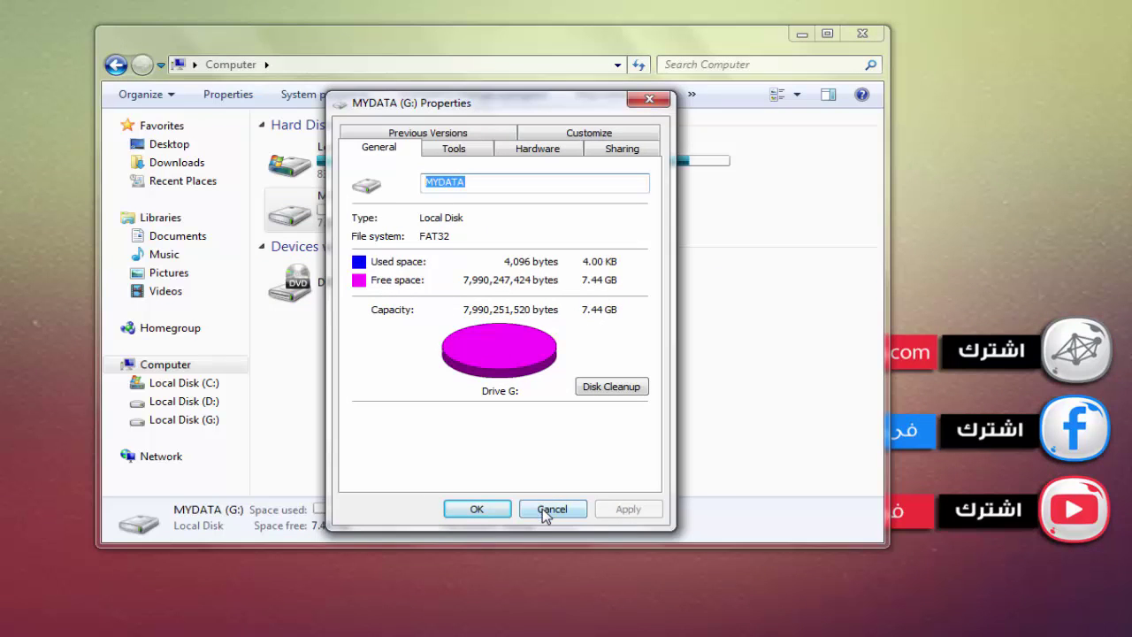
{"action": "left_click", "coordinate": [550, 510]}
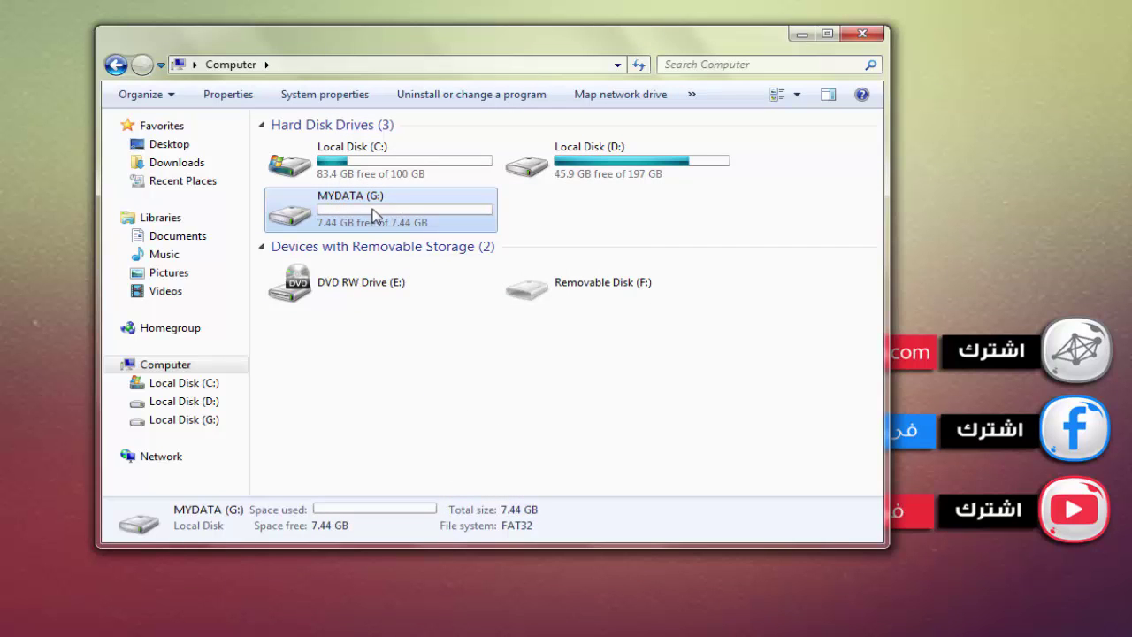
{"action": "mouse_move", "coordinate": [395, 220]}
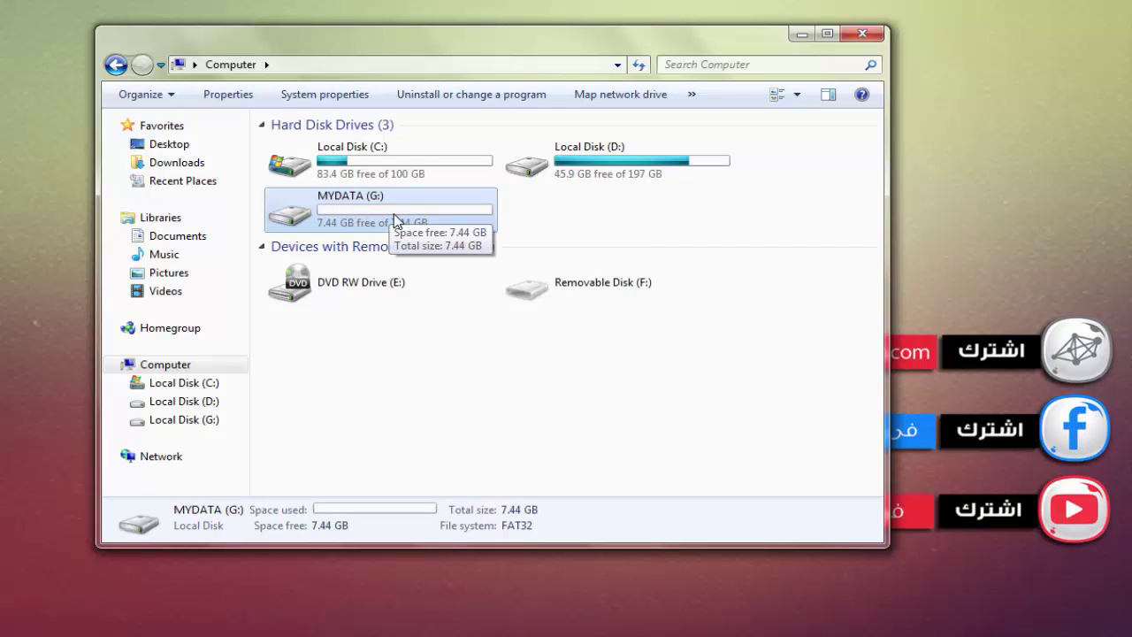
{"action": "right_click", "coordinate": [394, 214]}
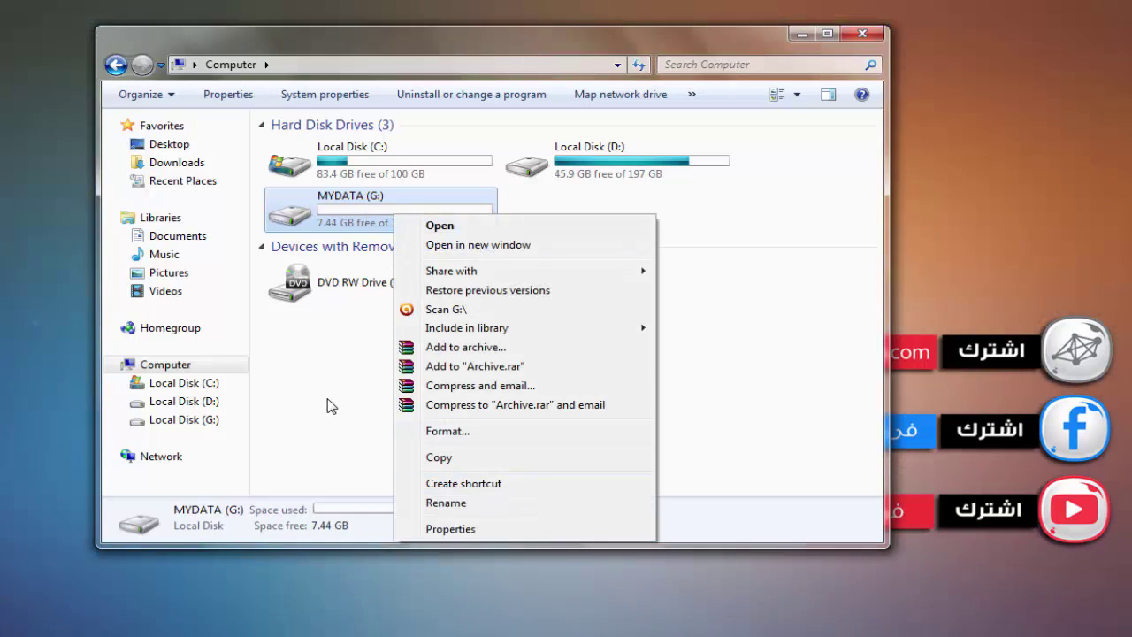
{"action": "left_click", "coordinate": [323, 402]}
{"action": "left_click", "coordinate": [315, 397]}
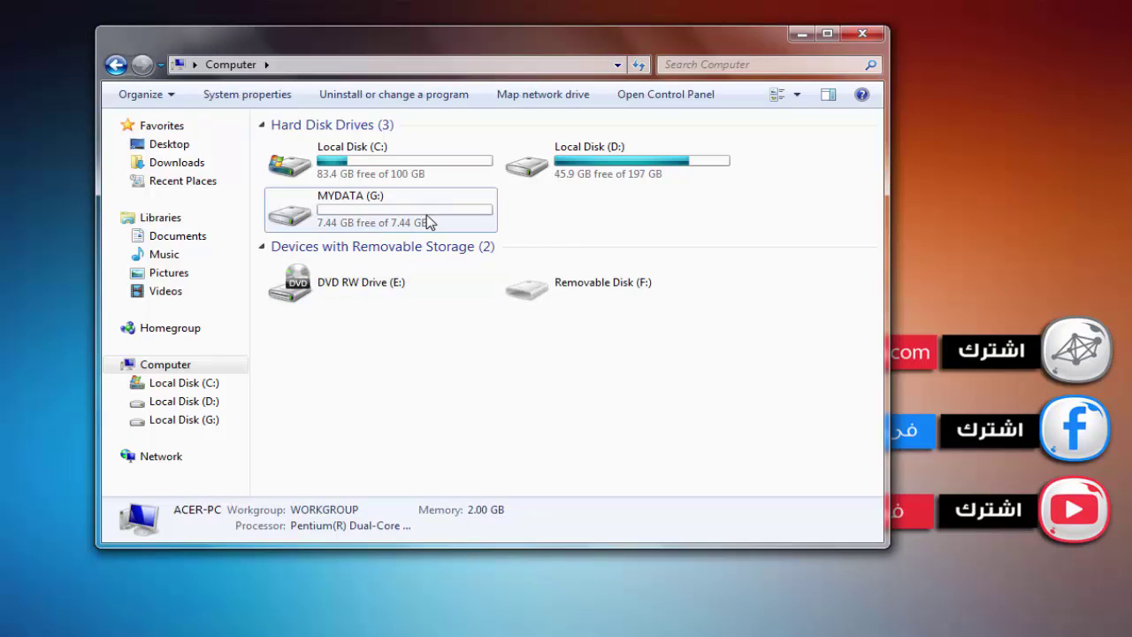
{"action": "mouse_move", "coordinate": [413, 222]}
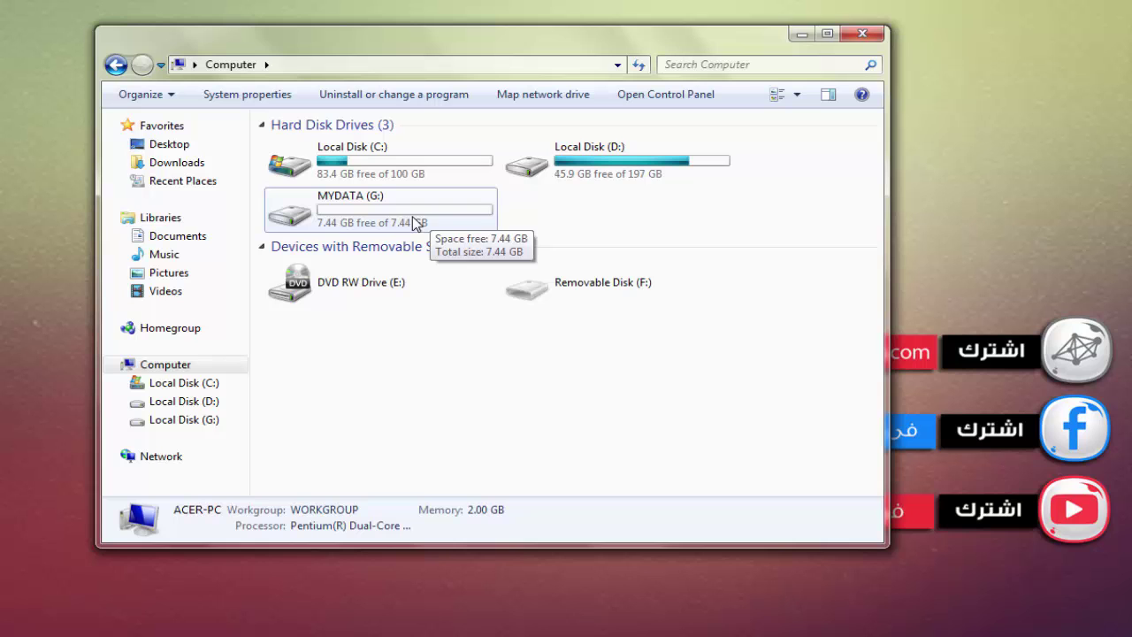
Close the drive overview, then reopen the SDATA Tool folder from the desktop and run SDATA Tool as administrator
{"action": "left_click", "coordinate": [862, 34]}
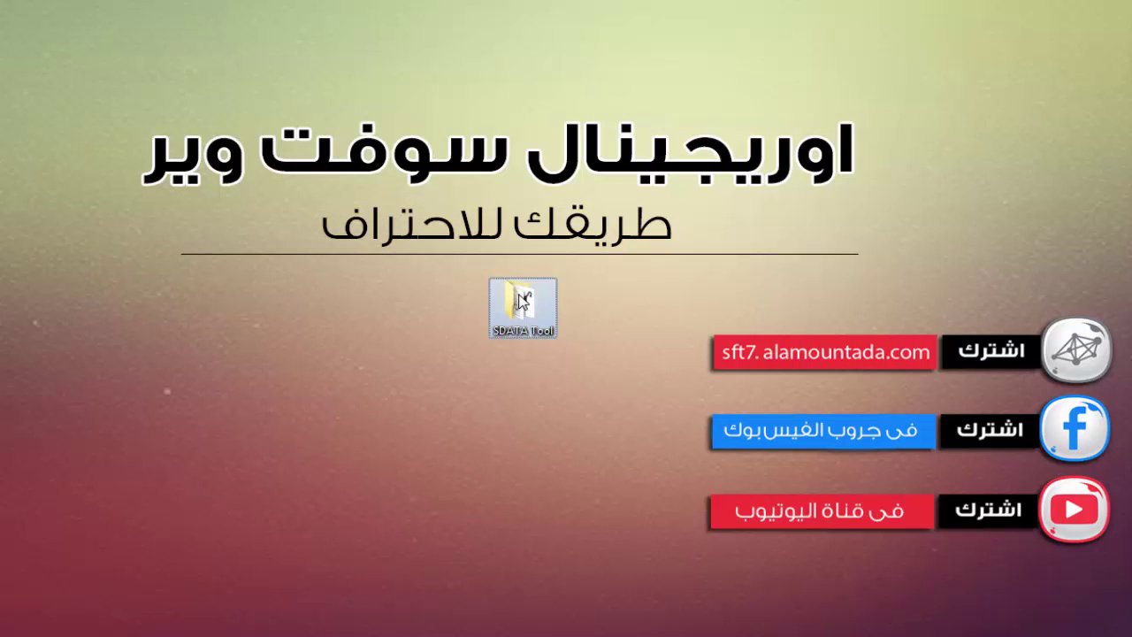
{"action": "double_click", "coordinate": [520, 299]}
{"action": "right_click", "coordinate": [562, 166]}
{"action": "right_click", "coordinate": [613, 150]}
{"action": "left_click", "coordinate": [668, 180]}
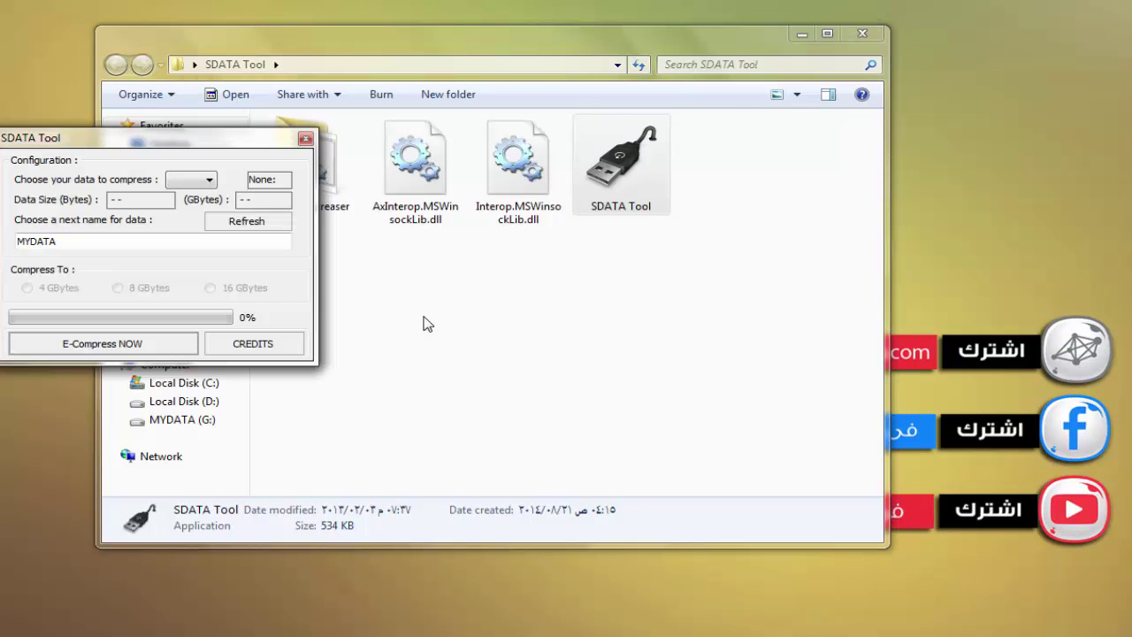
Choose G:\ as the data to compress to check which target sizes are offered, and close SDATA Tool
{"action": "left_click", "coordinate": [585, 210]}
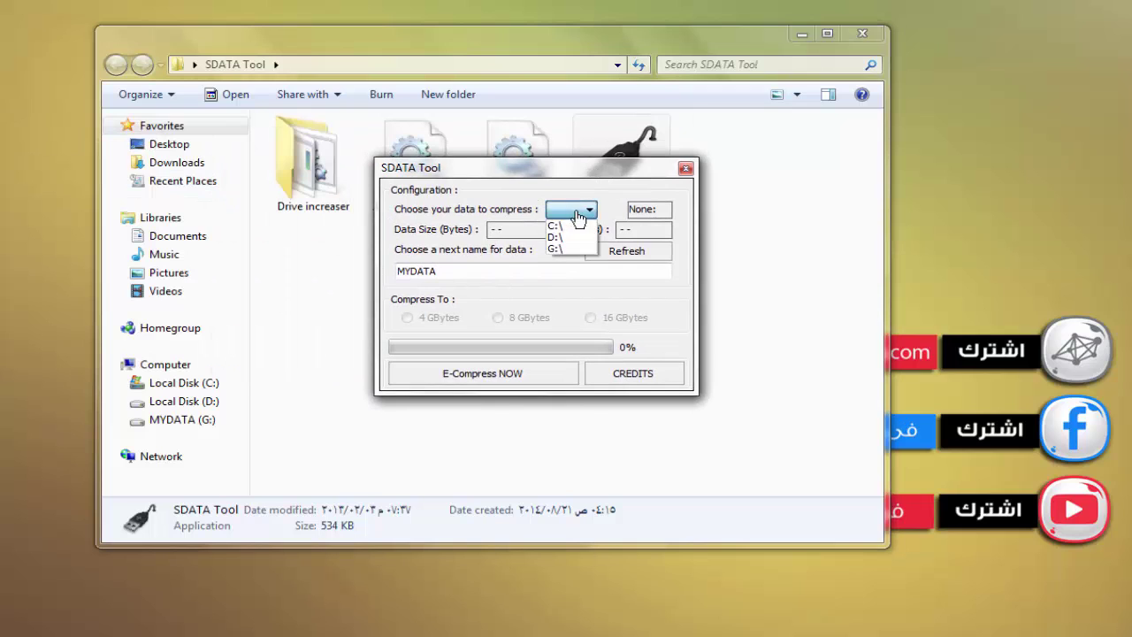
{"action": "left_click", "coordinate": [570, 250]}
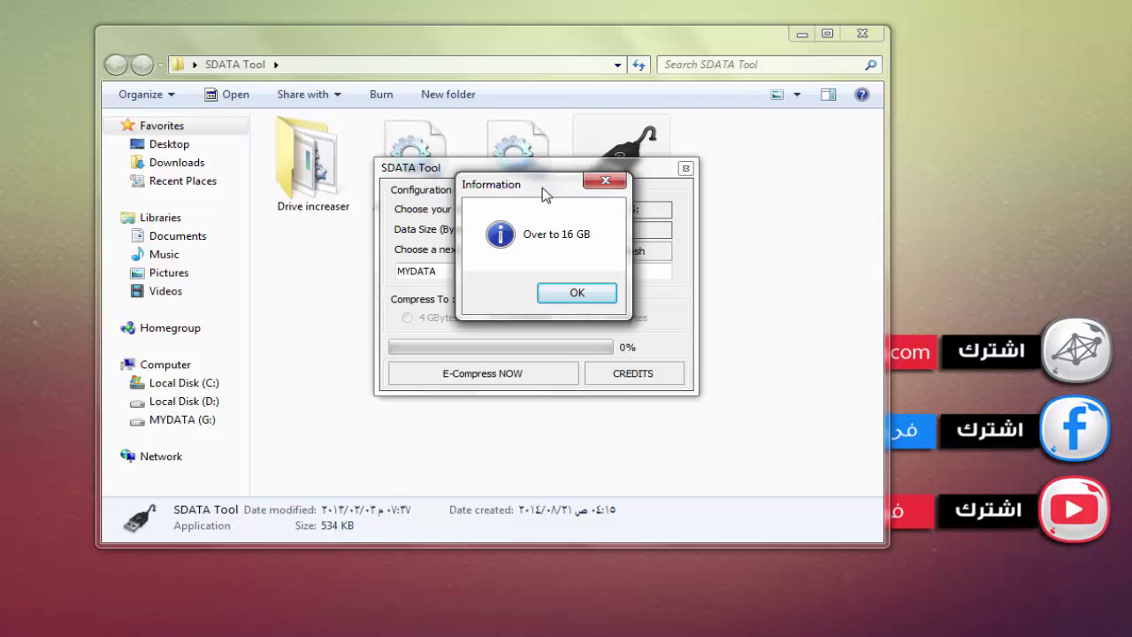
{"action": "left_click", "coordinate": [576, 293]}
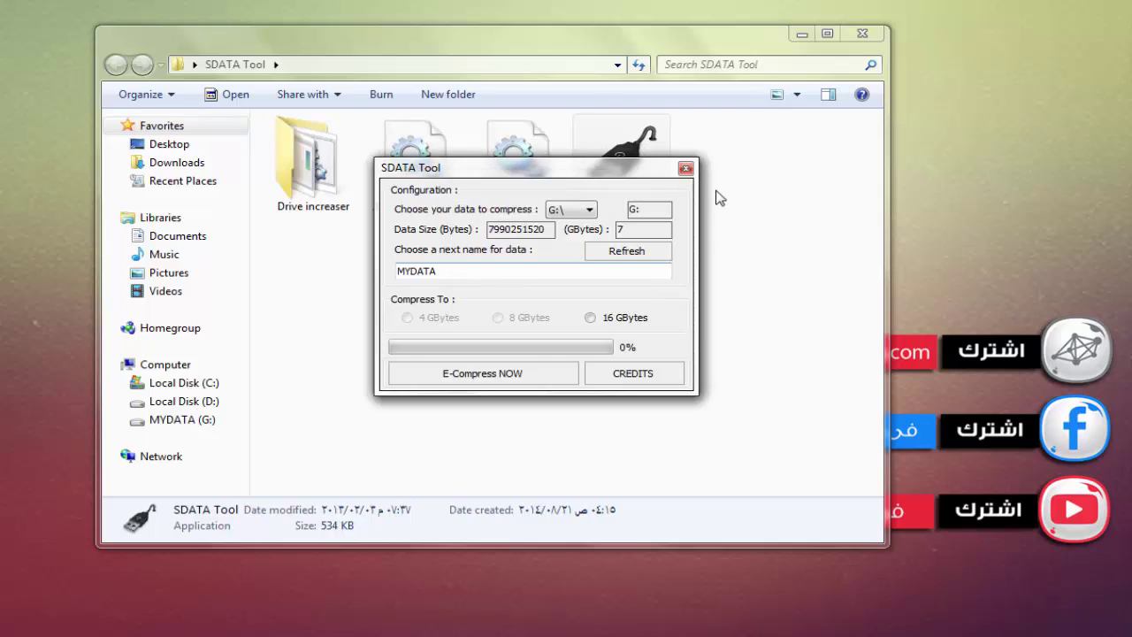
{"action": "left_click", "coordinate": [686, 168]}
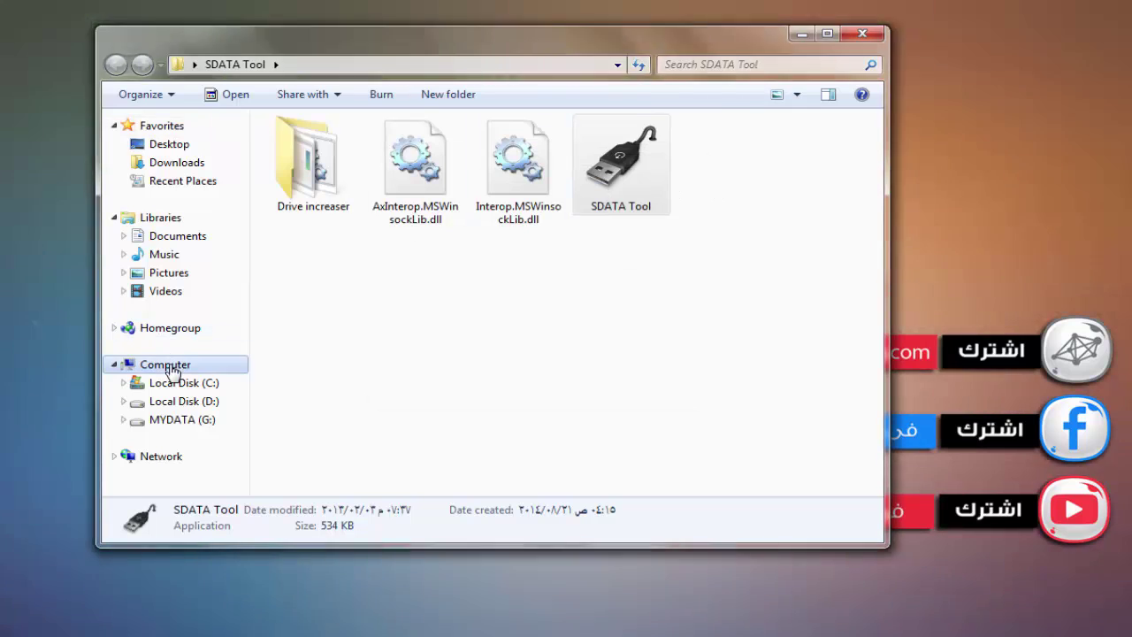
Quick-format the MYDATA (G:) drive as FAT32 with a 4096-byte allocation unit size and the volume label MYDATA
{"action": "left_click", "coordinate": [172, 370]}
{"action": "left_click", "coordinate": [381, 216]}
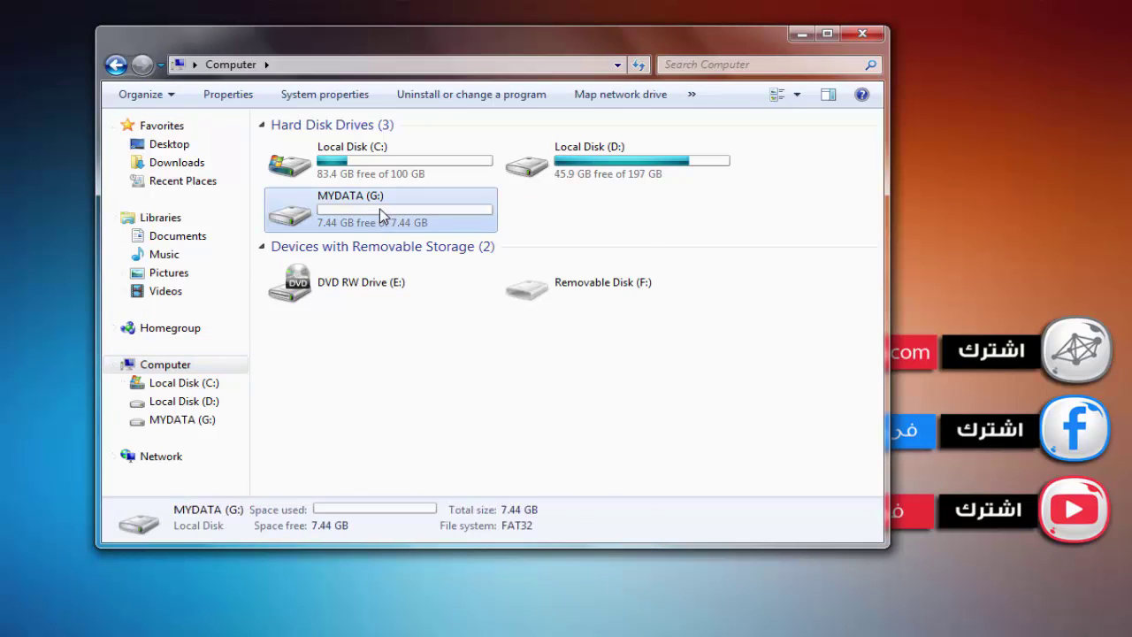
{"action": "right_click", "coordinate": [380, 215]}
{"action": "left_click", "coordinate": [469, 429]}
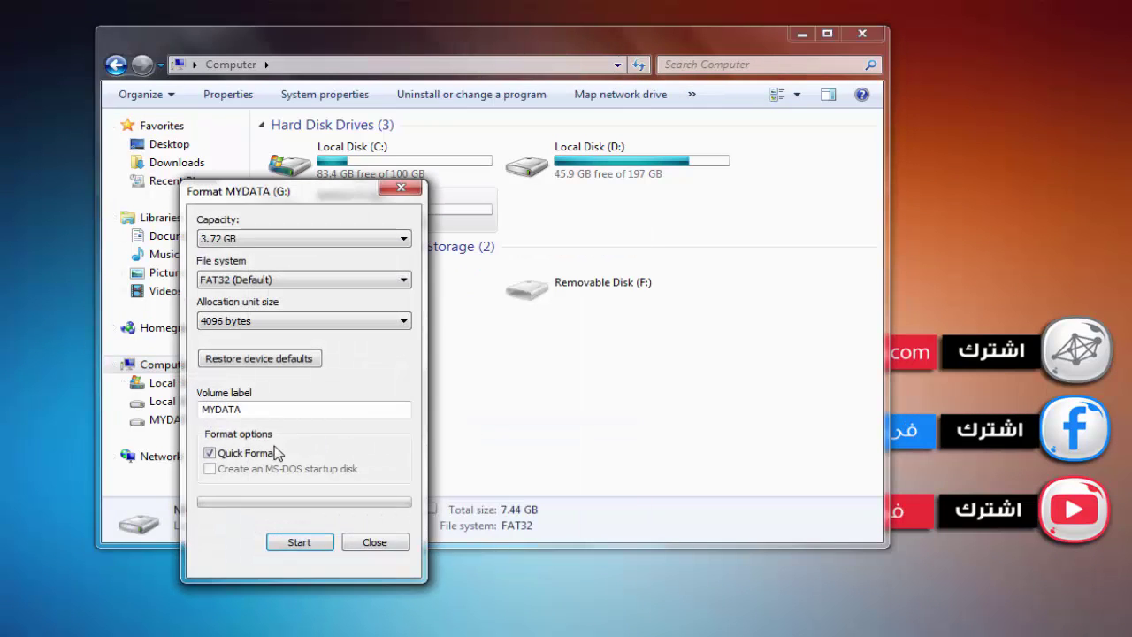
{"action": "left_click", "coordinate": [305, 546]}
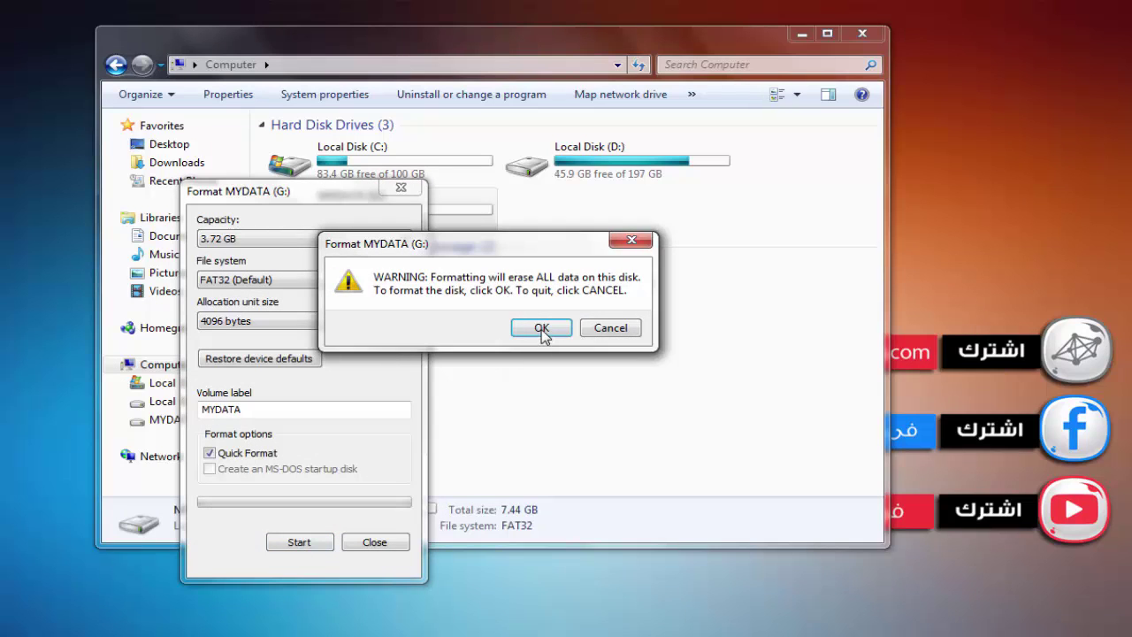
{"action": "left_click", "coordinate": [542, 329]}
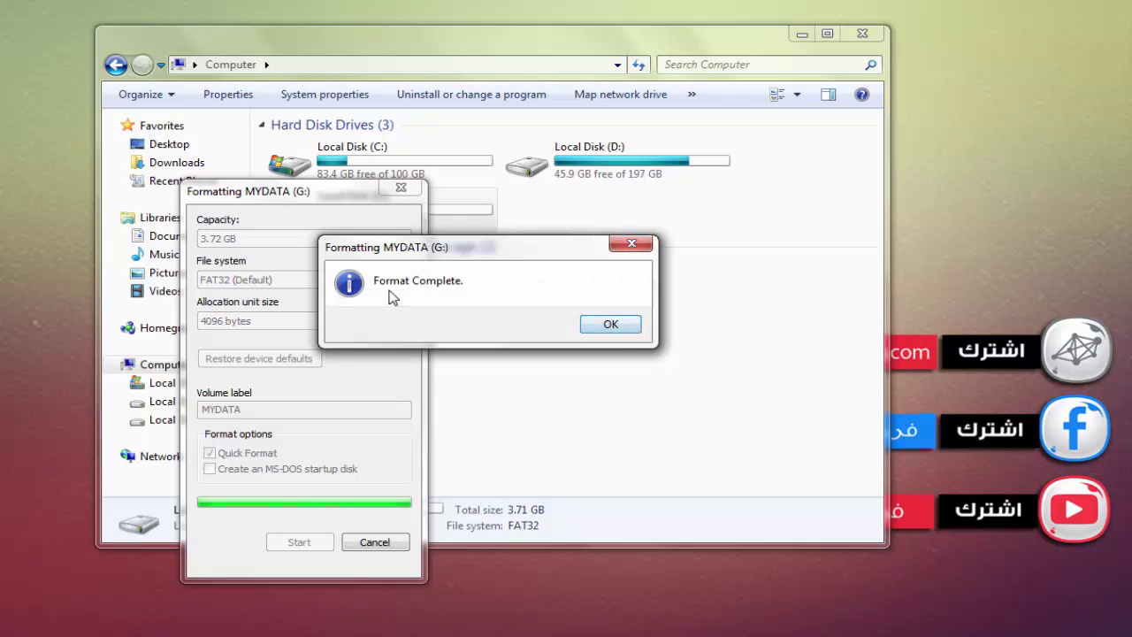
{"action": "left_click", "coordinate": [607, 339]}
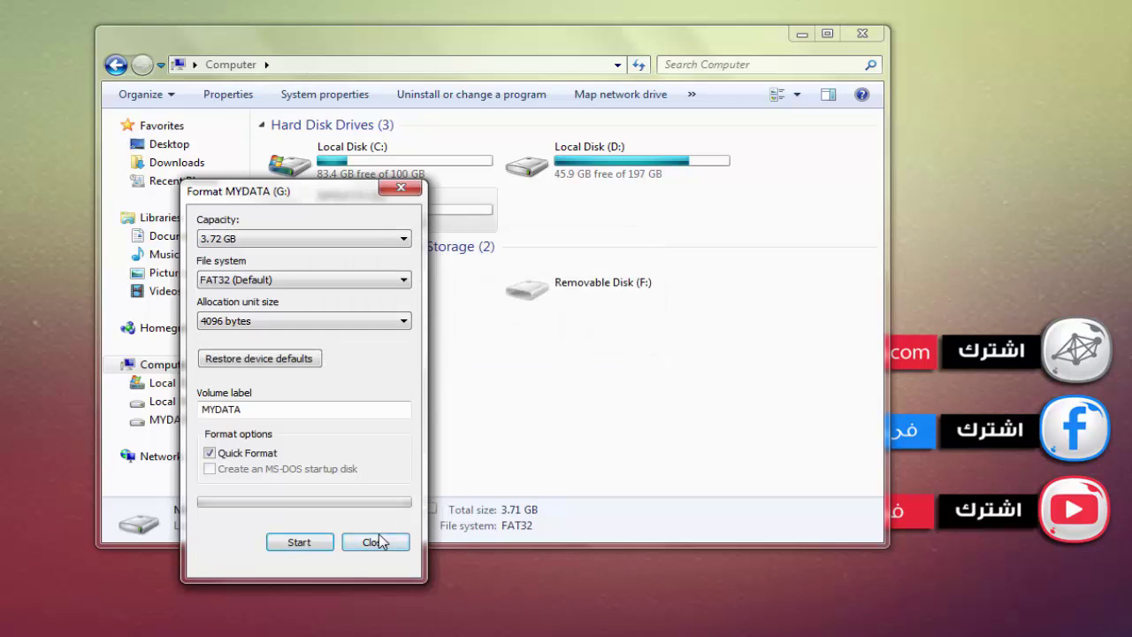
{"action": "left_click", "coordinate": [376, 543]}
Check the capacity of the formatted MYDATA (G:) drive and close the drive overview window
{"action": "left_click", "coordinate": [334, 236]}
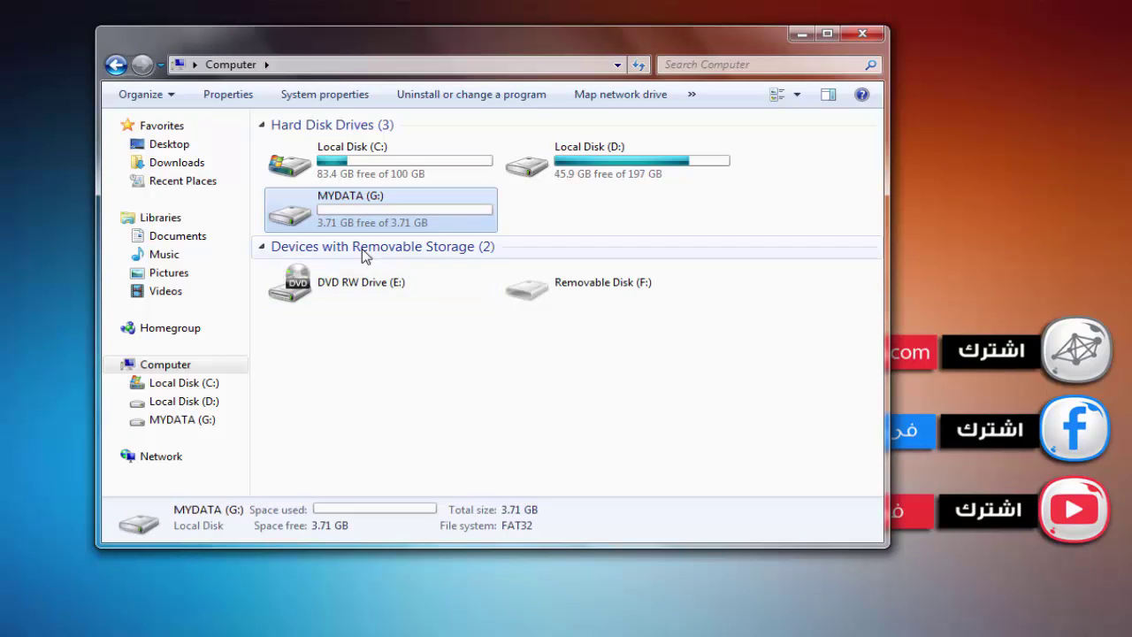
{"action": "right_click", "coordinate": [369, 215]}
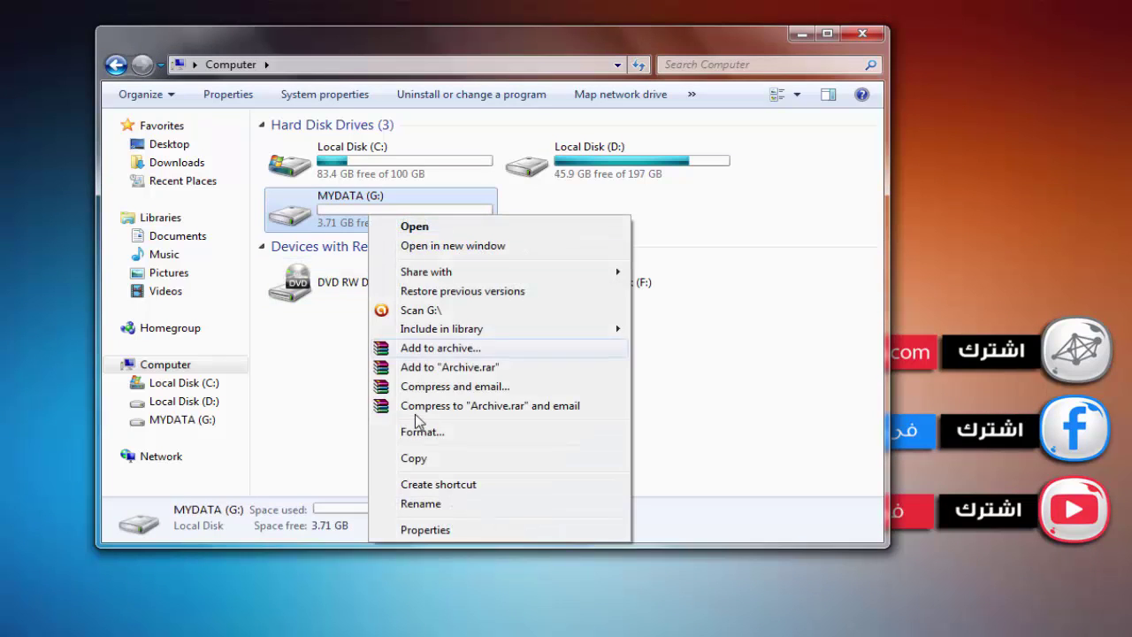
{"action": "left_click", "coordinate": [323, 422]}
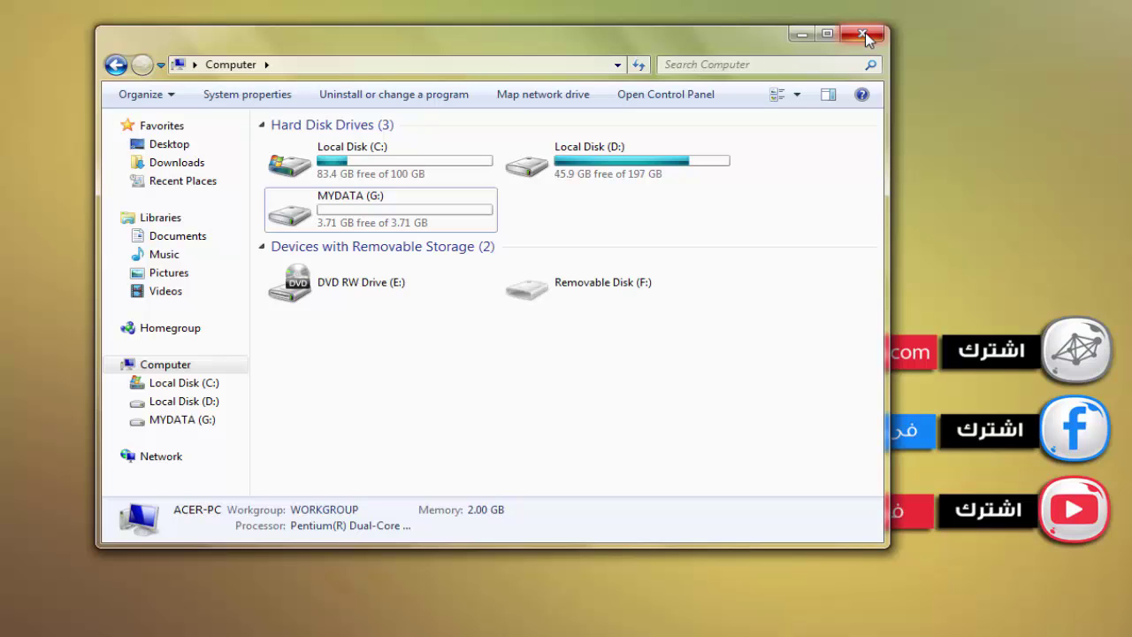
{"action": "left_click", "coordinate": [865, 35]}
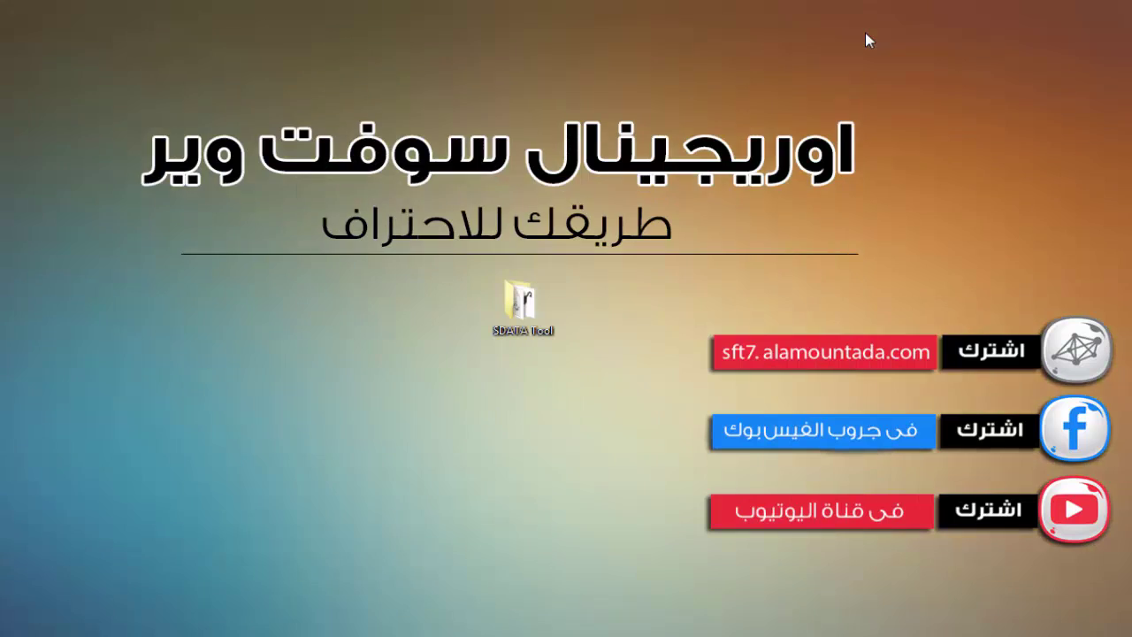